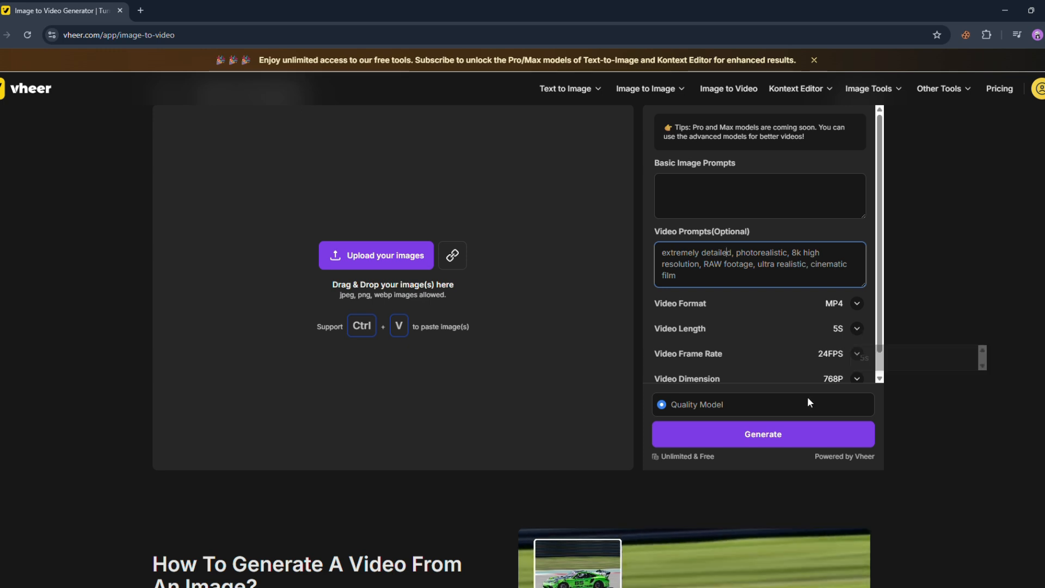
# Set the video frame rate to 25fps and the video dimension to 768P
pyautogui.click(856, 353)
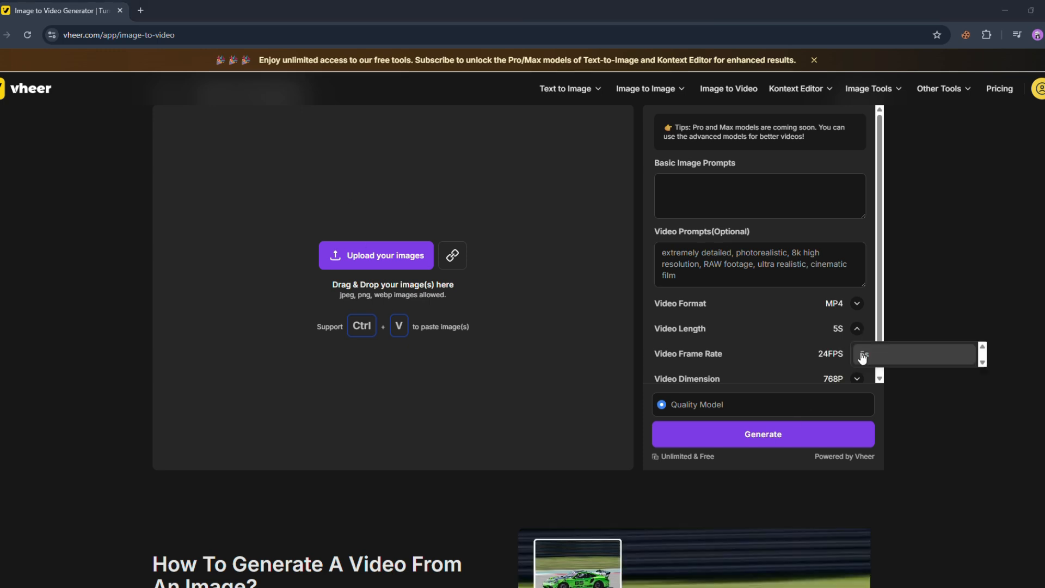
pyautogui.click(876, 401)
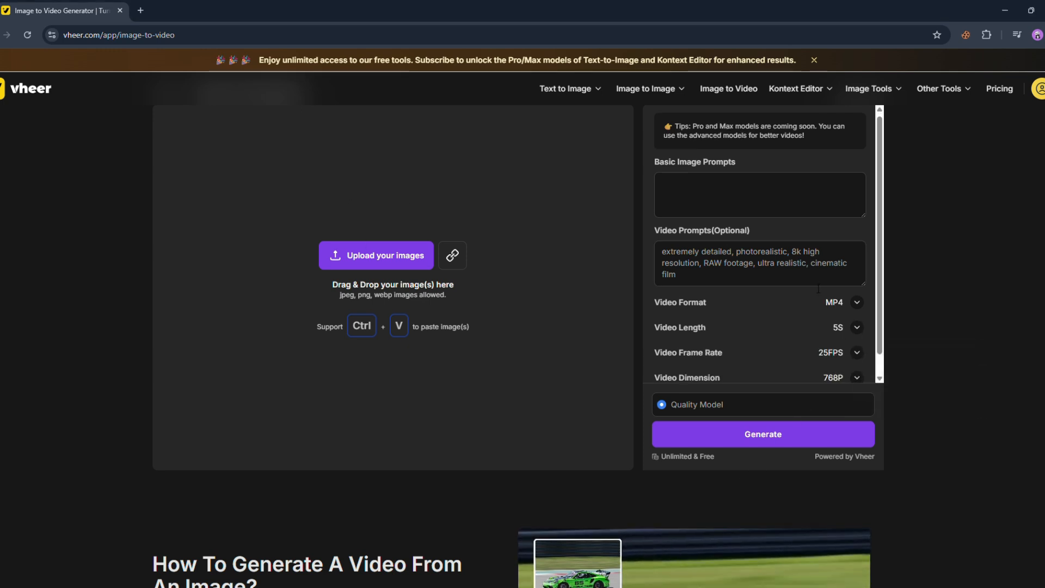
pyautogui.scroll(-1, 860, 370)
pyautogui.click(857, 356)
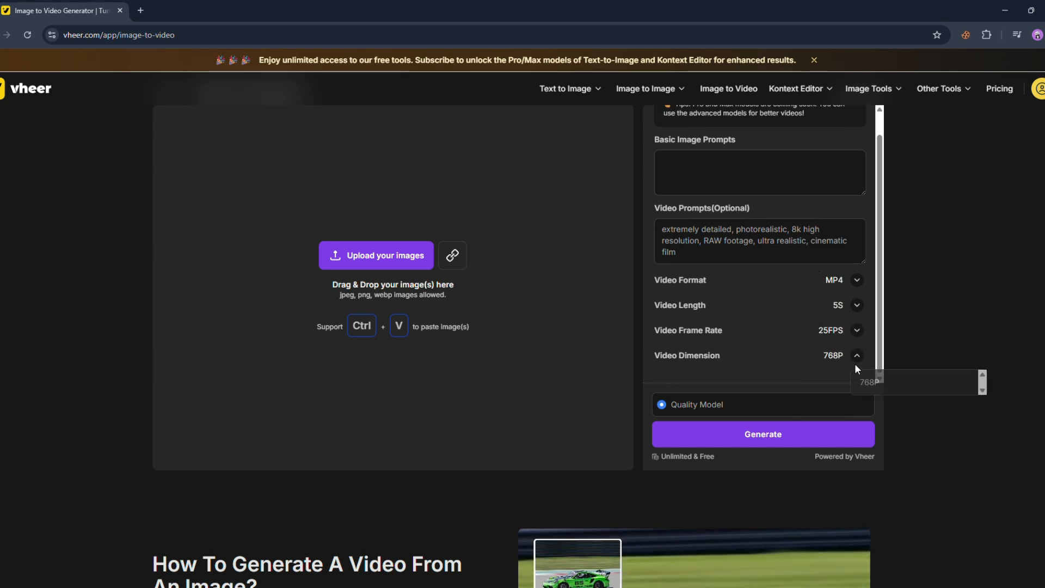
pyautogui.click(881, 381)
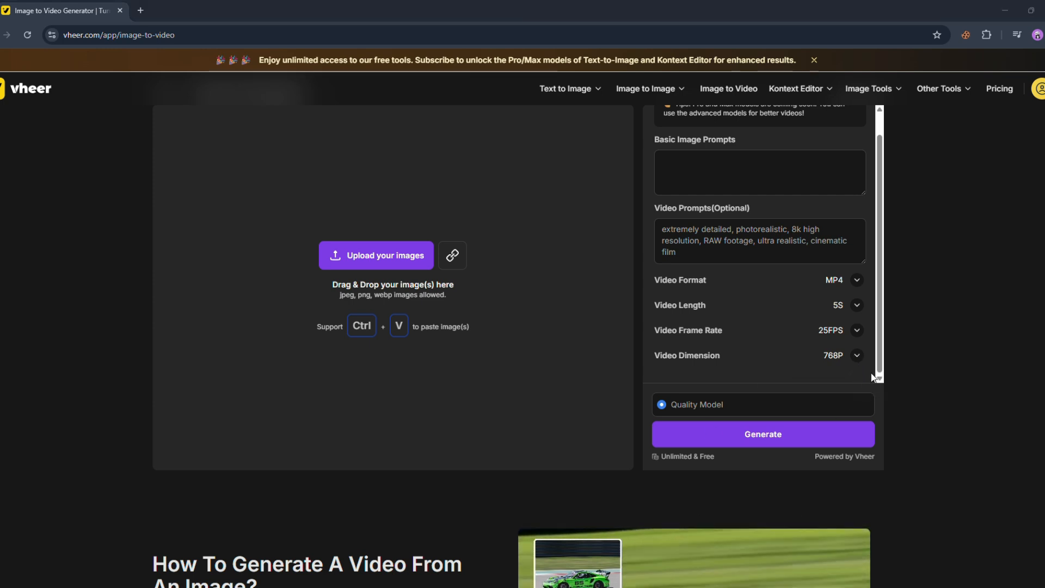
pyautogui.click(857, 356)
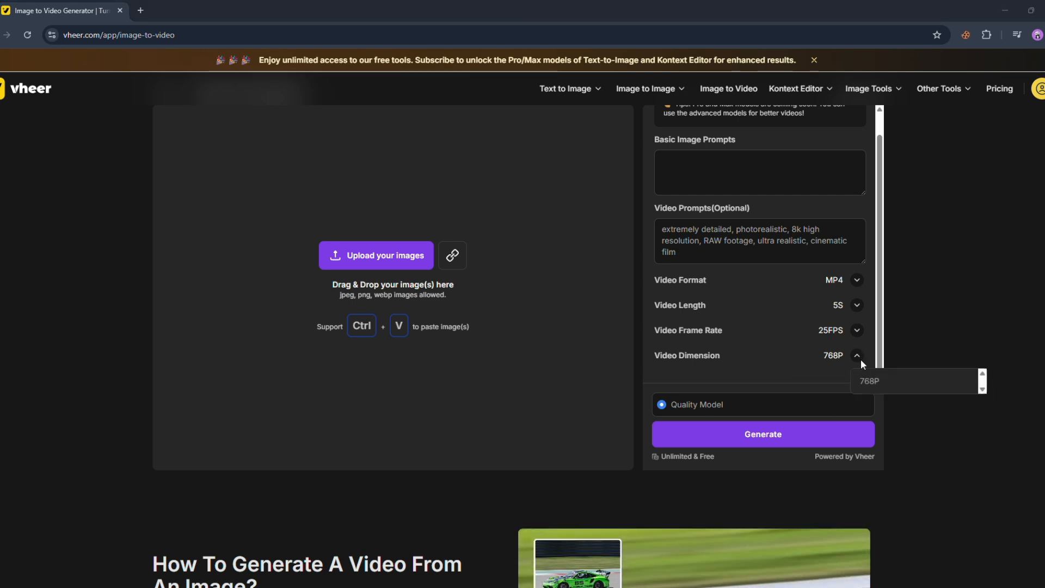
pyautogui.click(869, 381)
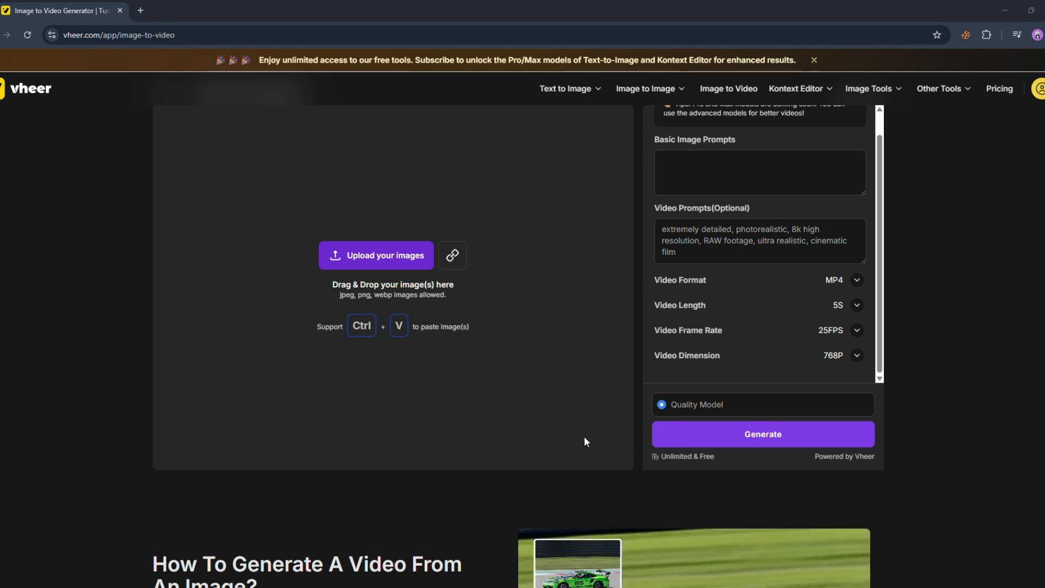
# Upload the photo of the woman walking on the wet neon-lit street as the video's source image
pyautogui.click(546, 456)
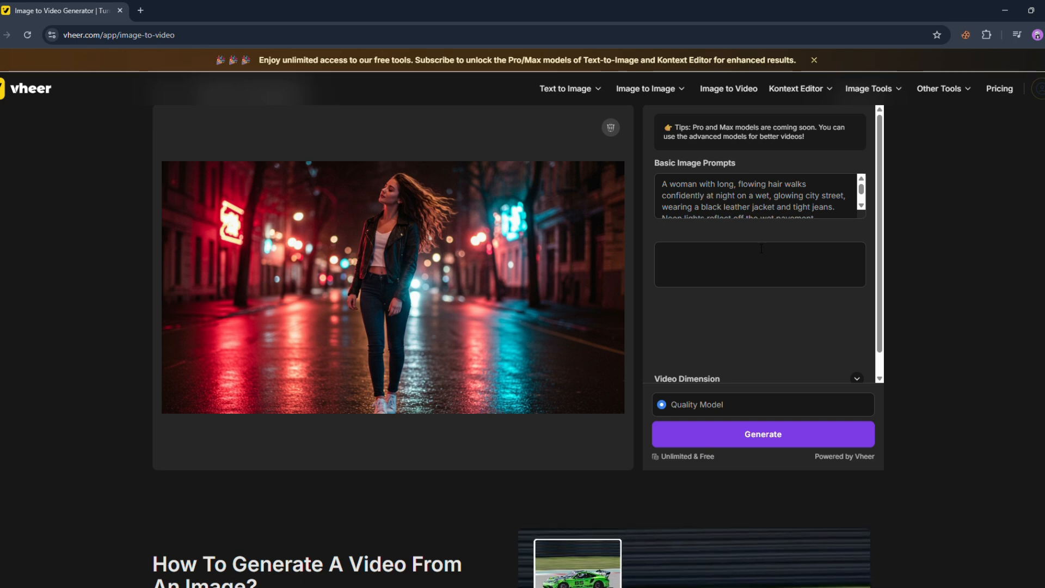
pyautogui.scroll(-2, 762, 198)
pyautogui.scroll(2, 762, 199)
pyautogui.click(737, 265)
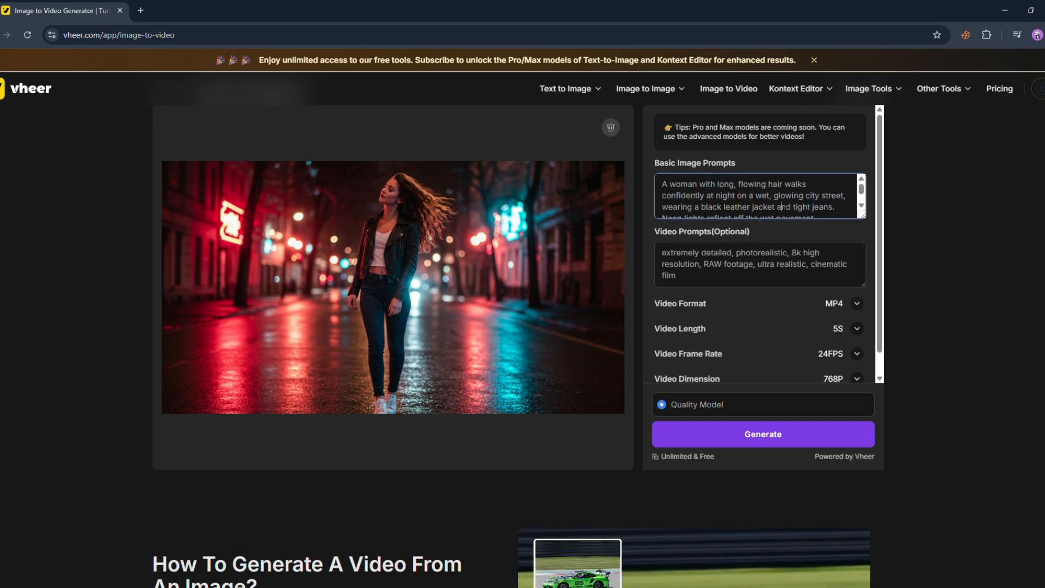
# Replace the basic image prompt with "A stylish young woman standing under neon lights, soft breeze moving her hair, cinematic look"
pyautogui.scroll(-1, 776, 218)
pyautogui.click(779, 185)
pyautogui.hotkey('alt', 'Tab')
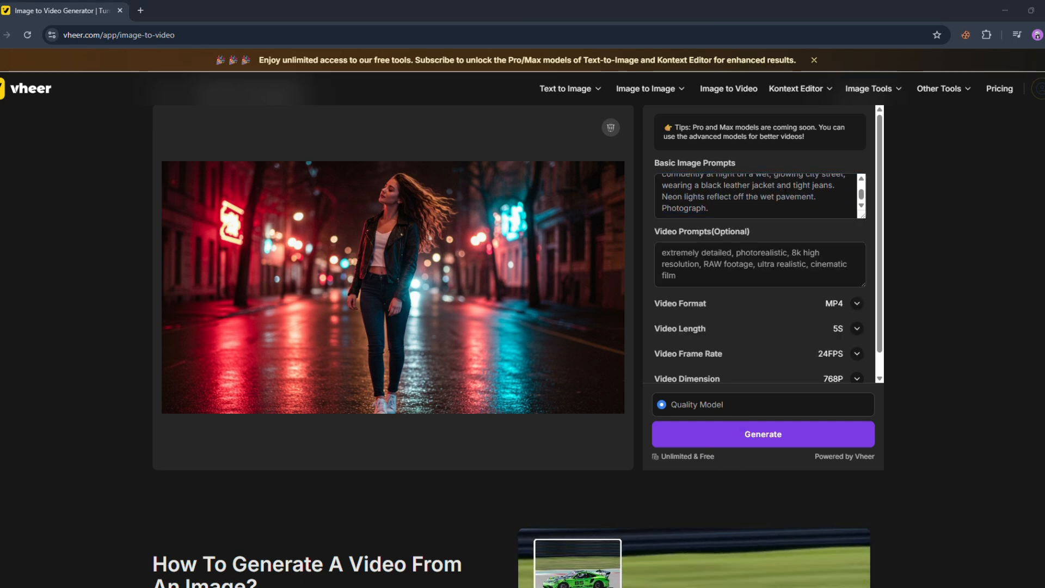
pyautogui.scroll(2, 756, 196)
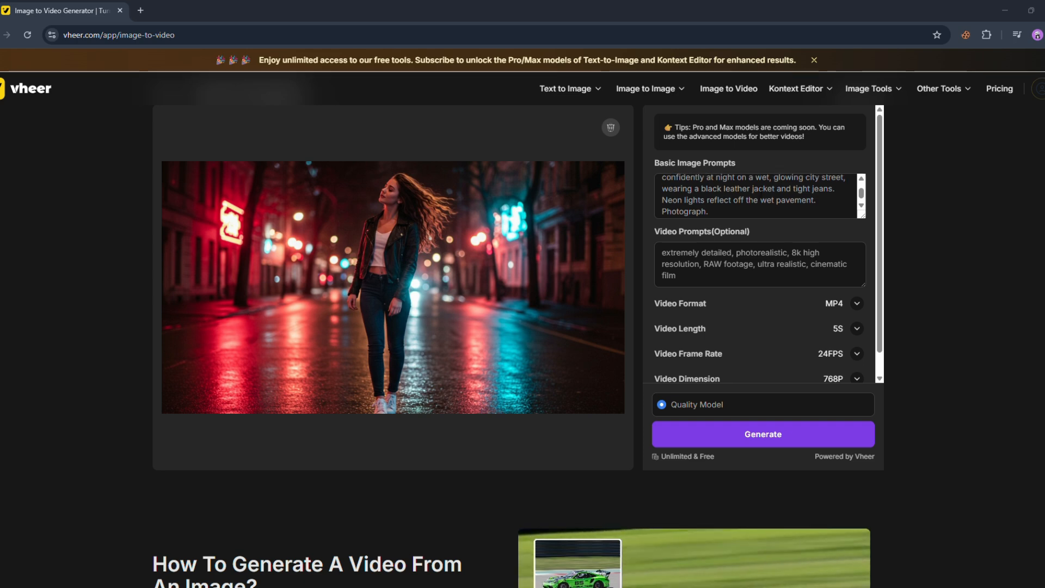
pyautogui.hotkey('alt', 'Tab')
pyautogui.hotkey('ctrl', 'a')
pyautogui.write('A stylish young woman standing under neon lights, soft breeze moving her hair, cinematic look')
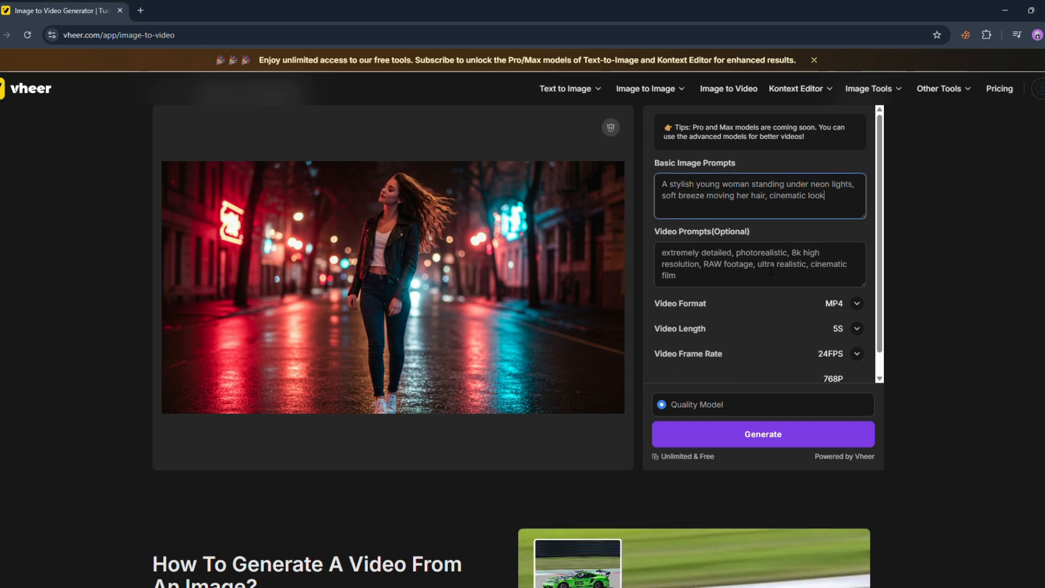
# Replace the video prompt with "I wanted something visually rich but not too busy. Neon lighting adds vibrancy, and a gentle breeze gives that subtle, realistic movement."
pyautogui.hotkey('alt', 'Tab')
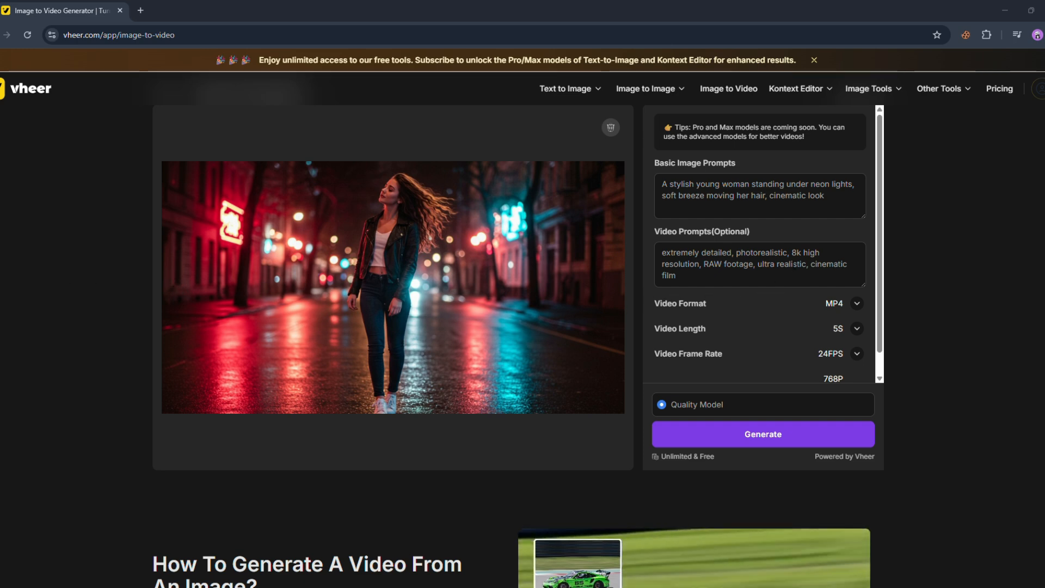
pyautogui.click(759, 264)
pyautogui.hotkey('ctrl', 'a')
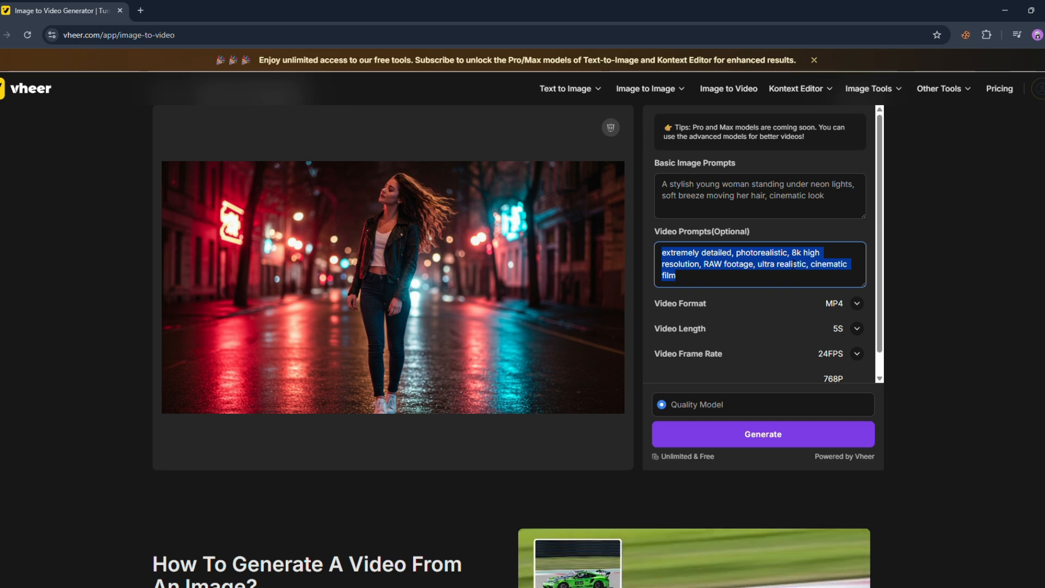
pyautogui.write('I wanted something visually rich but not too busy. Neon lighting adds vibrancy, and a gentle breeze gives that subtle, realistic movement.')
# Set the video frame rate to 25fps and generate the video
pyautogui.click(857, 354)
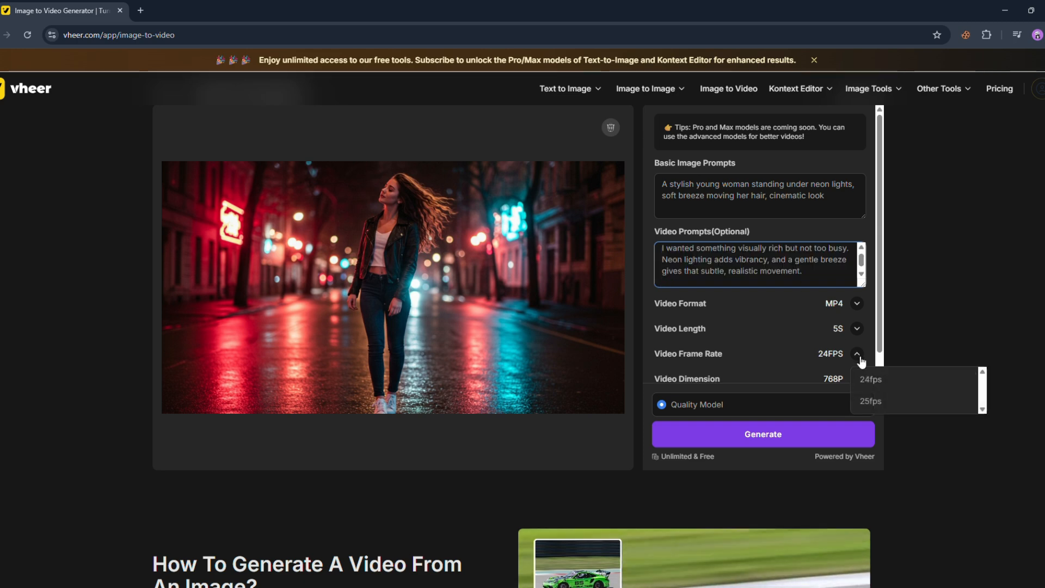
pyautogui.click(863, 397)
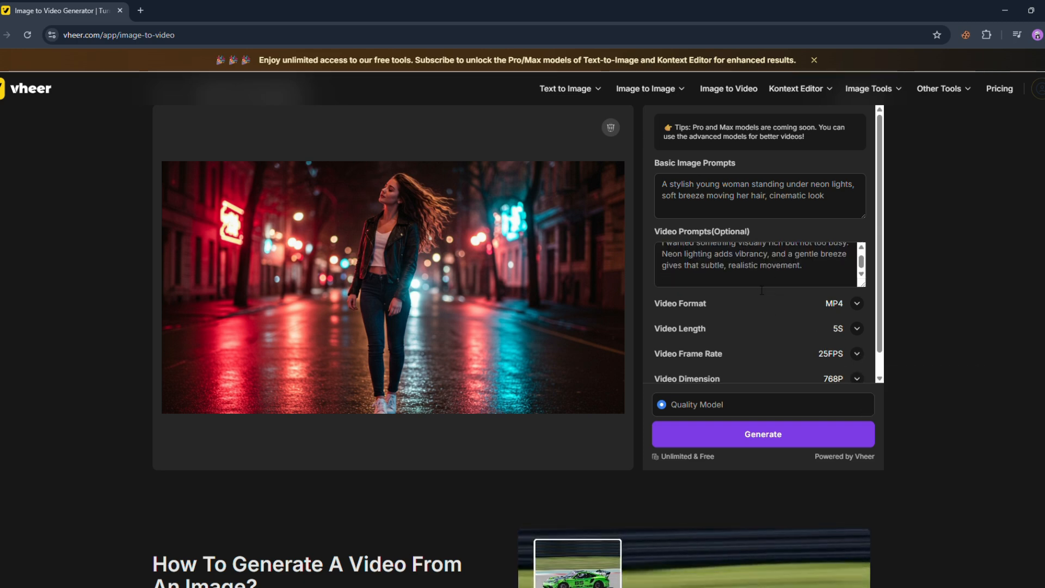
pyautogui.scroll(1, 760, 282)
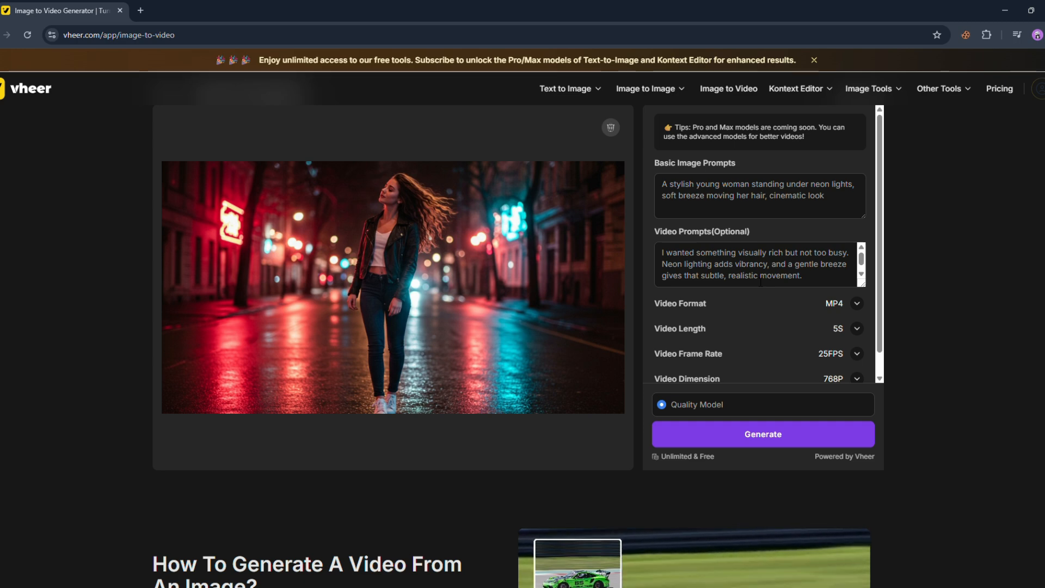
pyautogui.click(857, 378)
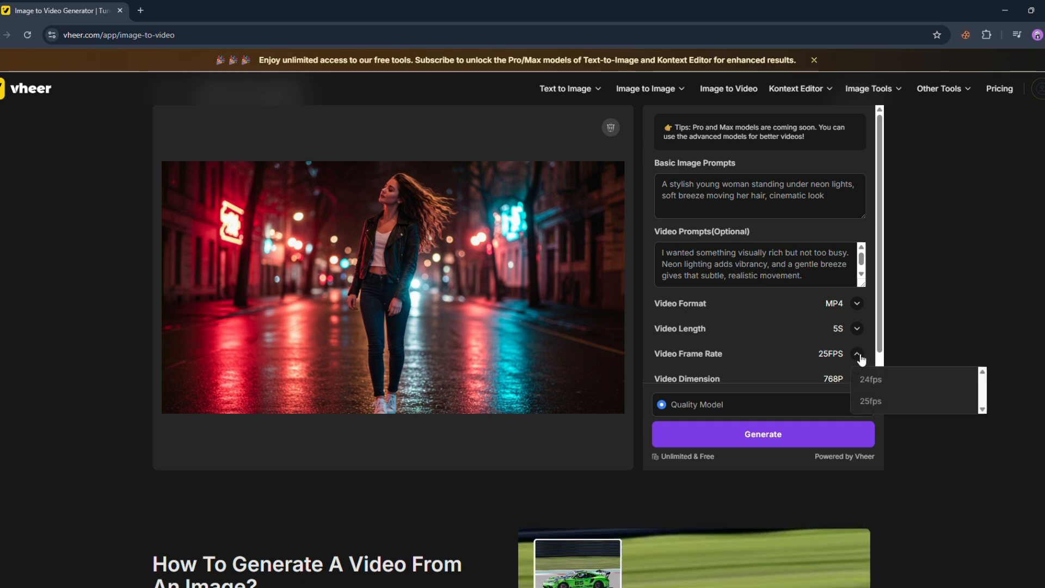
pyautogui.click(864, 401)
pyautogui.click(866, 401)
pyautogui.click(868, 401)
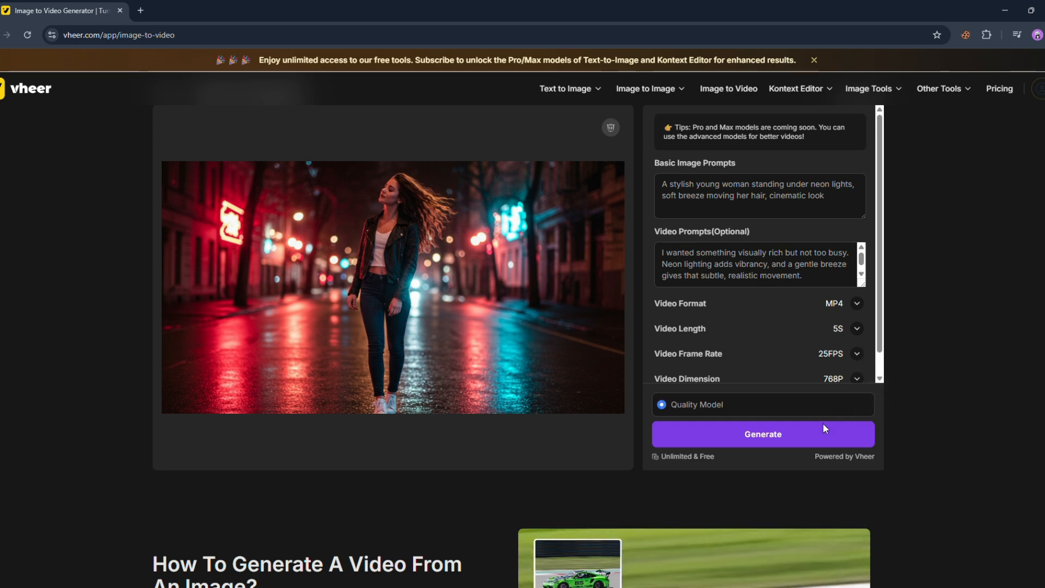
pyautogui.click(786, 441)
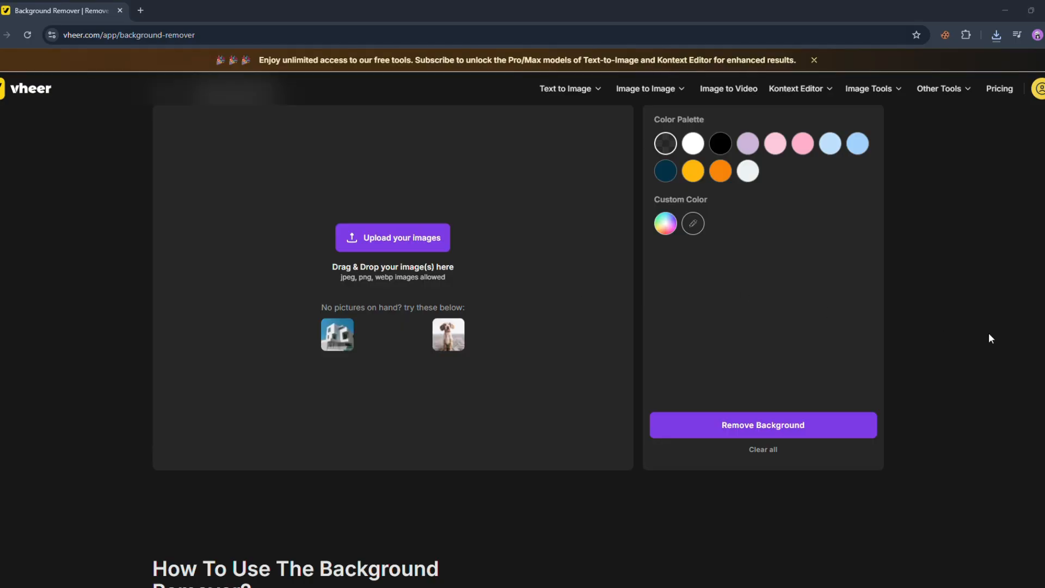
# Remove the backgrounds from the two uploaded street portraits and download all results
pyautogui.click(389, 245)
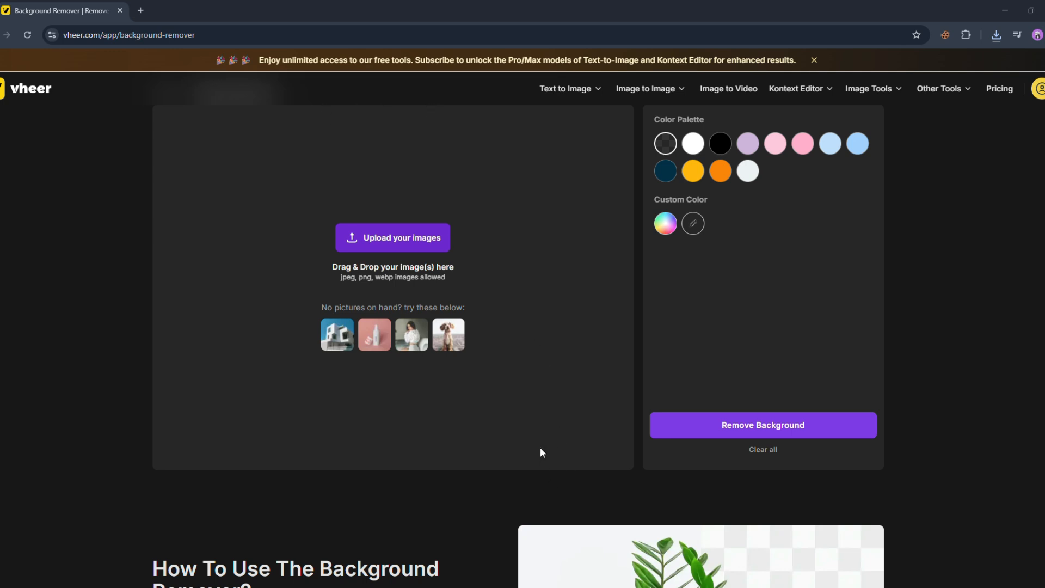
pyautogui.press('Return')
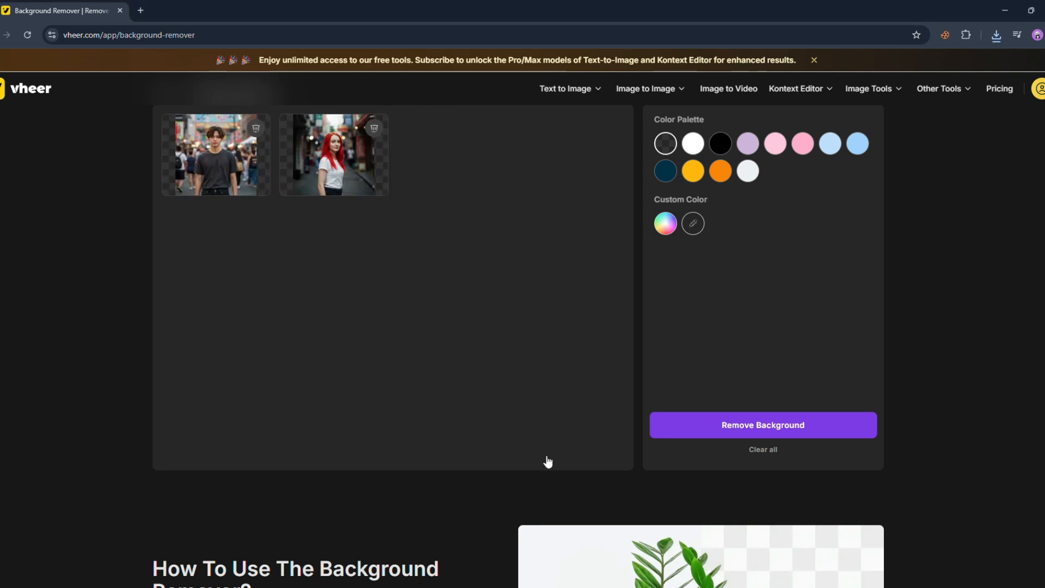
pyautogui.click(840, 425)
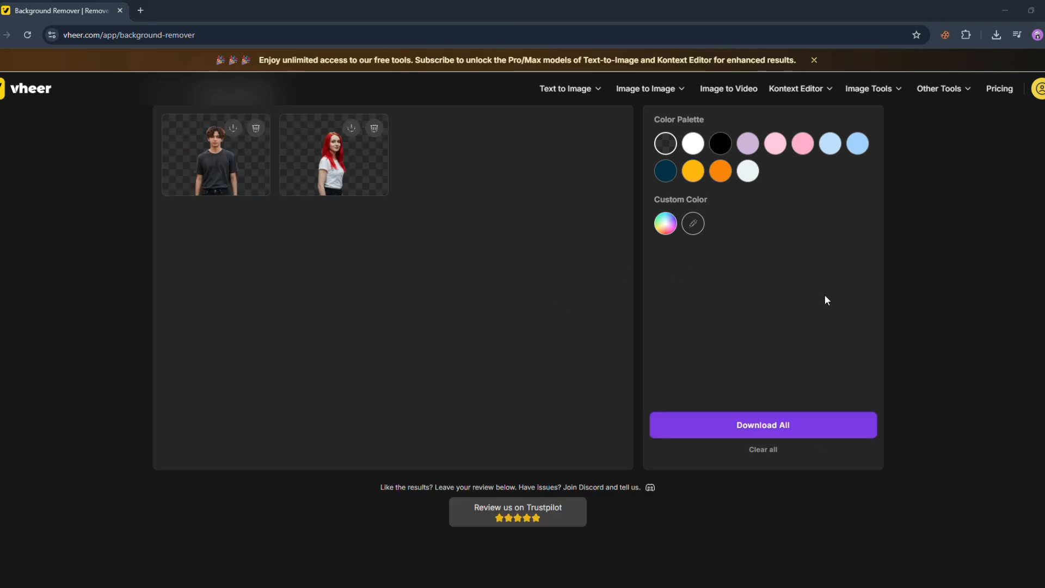
pyautogui.click(753, 428)
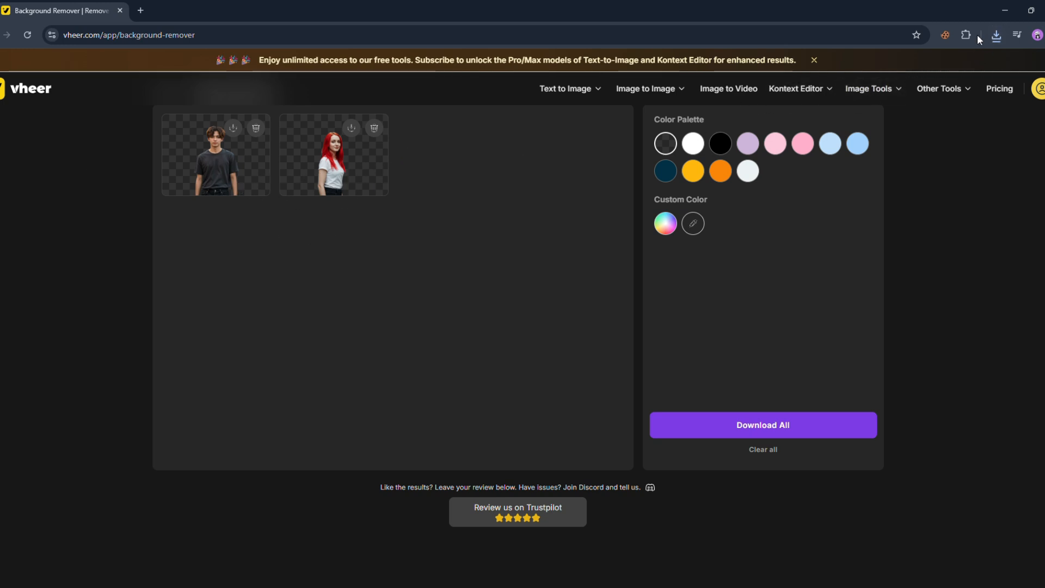
# Open the Blur Background tool and process the two street portraits with Gaussian blur at about a quarter strength
pyautogui.click(869, 88)
pyautogui.click(776, 210)
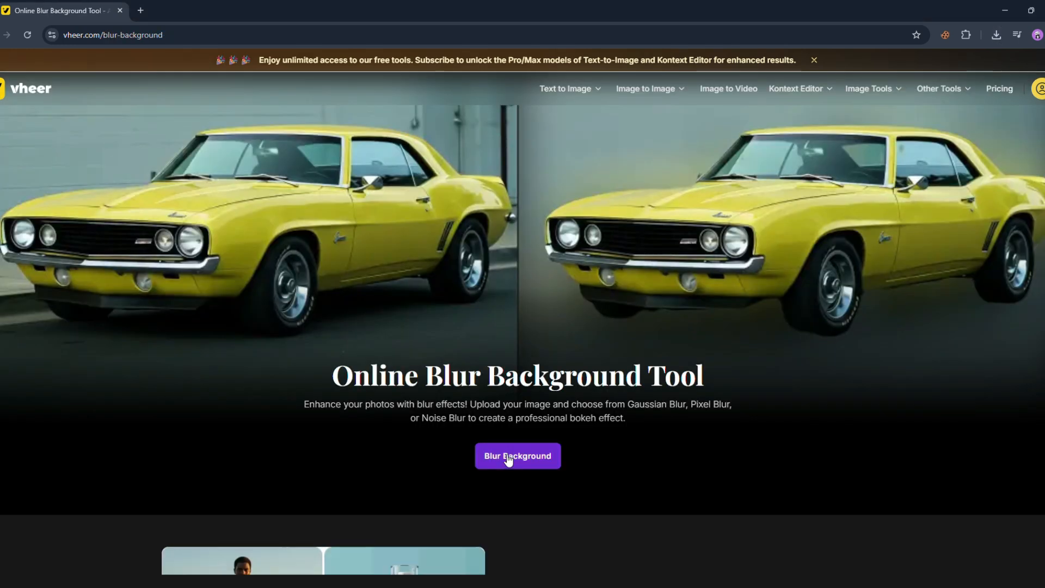
pyautogui.click(509, 457)
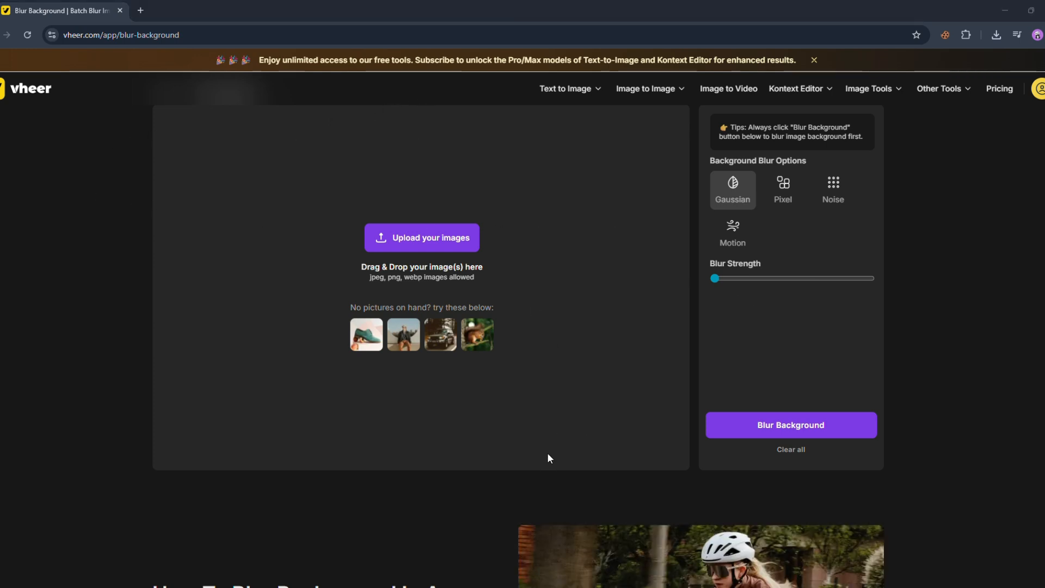
pyautogui.moveTo(723, 275)
pyautogui.mouseDown()
pyautogui.moveTo(776, 273)
pyautogui.moveTo(717, 276)
pyautogui.moveTo(769, 277)
pyautogui.moveTo(743, 277)
pyautogui.mouseUp()
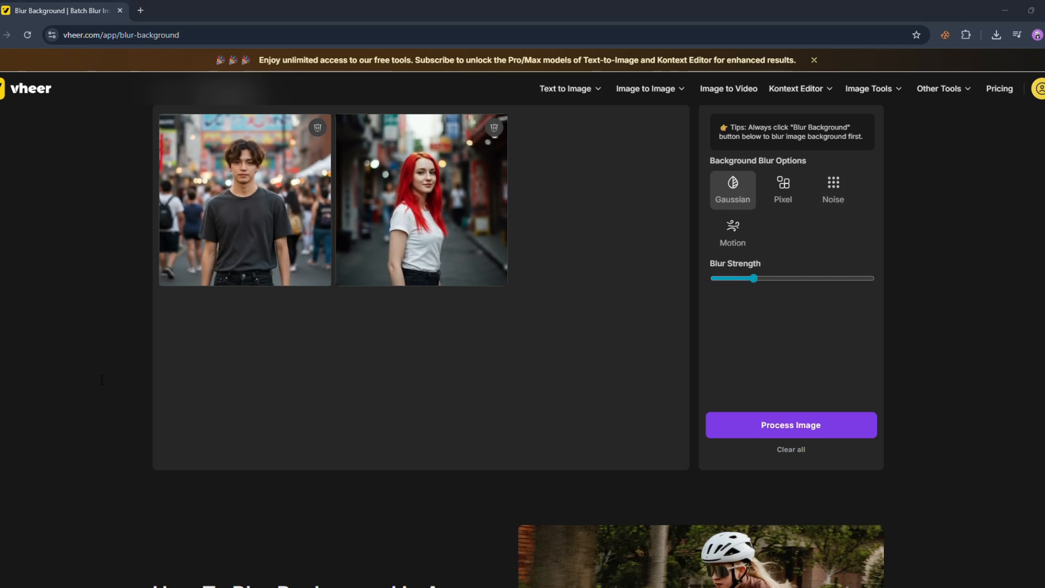
pyautogui.click(708, 433)
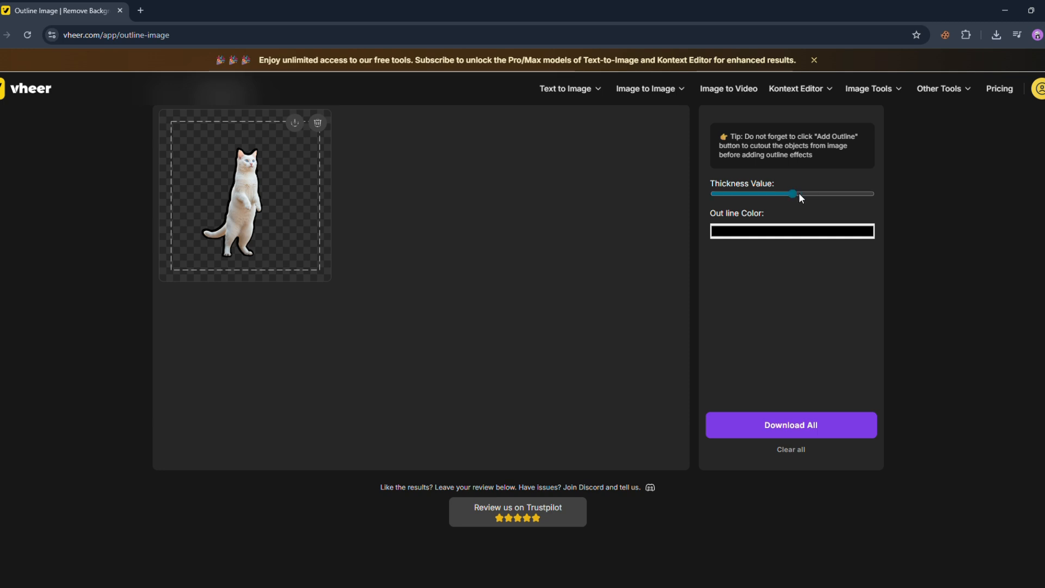
# Try the minimum outline thickness on the white cat cutout, and set it to the maximum
pyautogui.moveTo(798, 192); pyautogui.dragTo(500, 214)
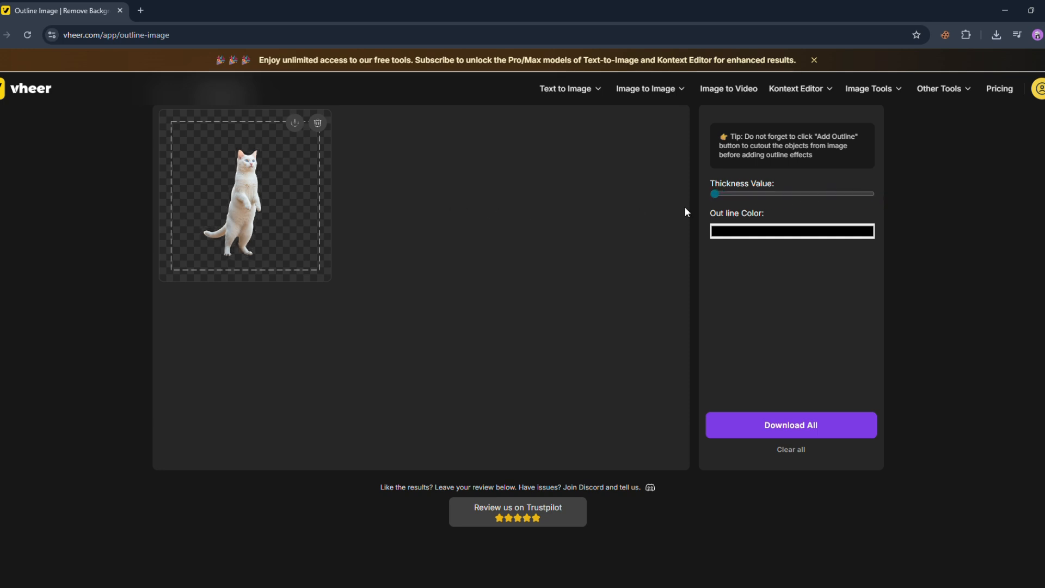
pyautogui.moveTo(685, 211); pyautogui.dragTo(957, 208)
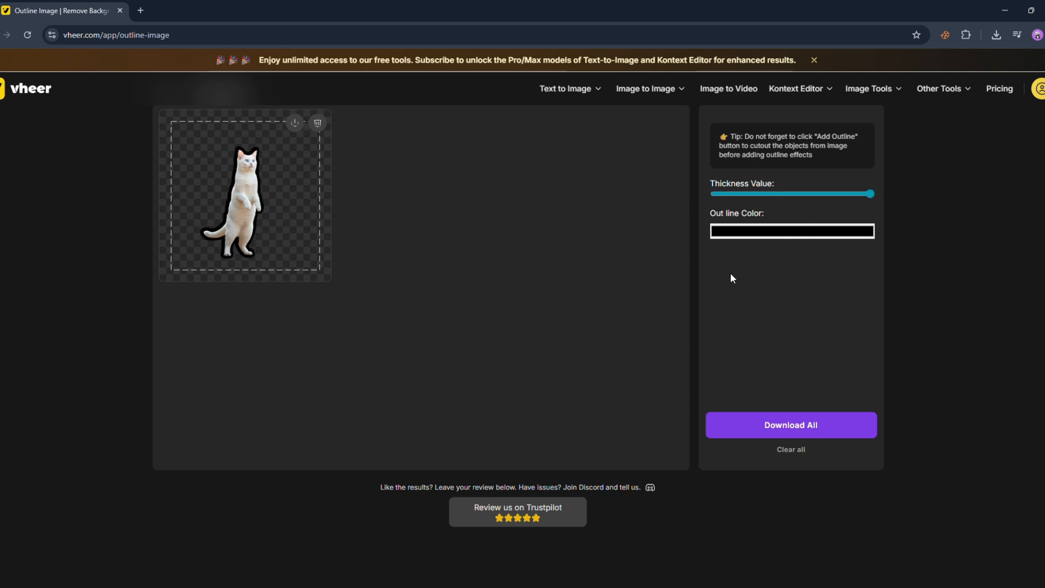
pyautogui.moveTo(730, 274); pyautogui.dragTo(672, 196)
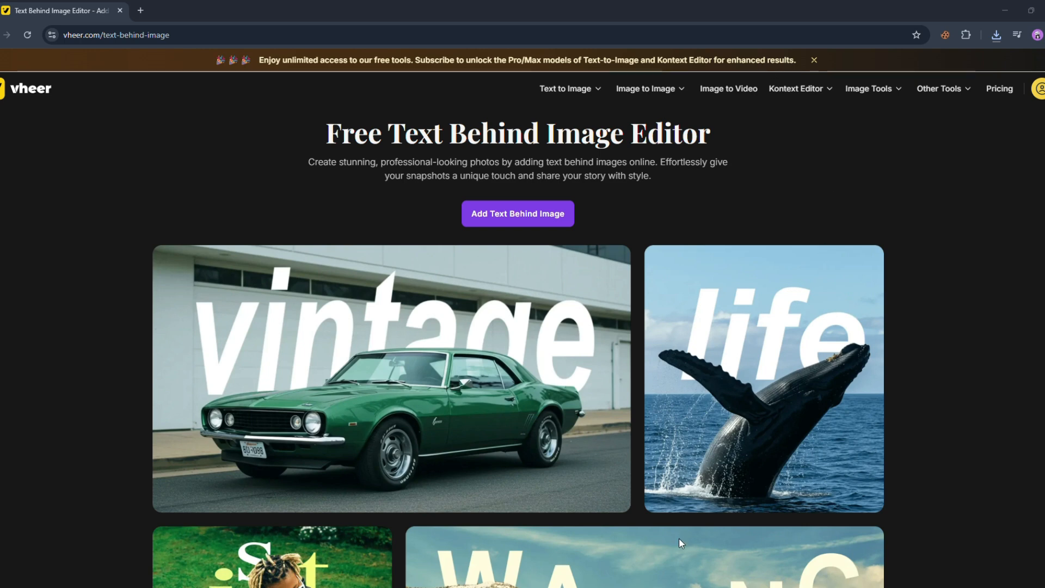
# Open the Text Behind Image editor and upload the body lotion bottle image
pyautogui.click(534, 212)
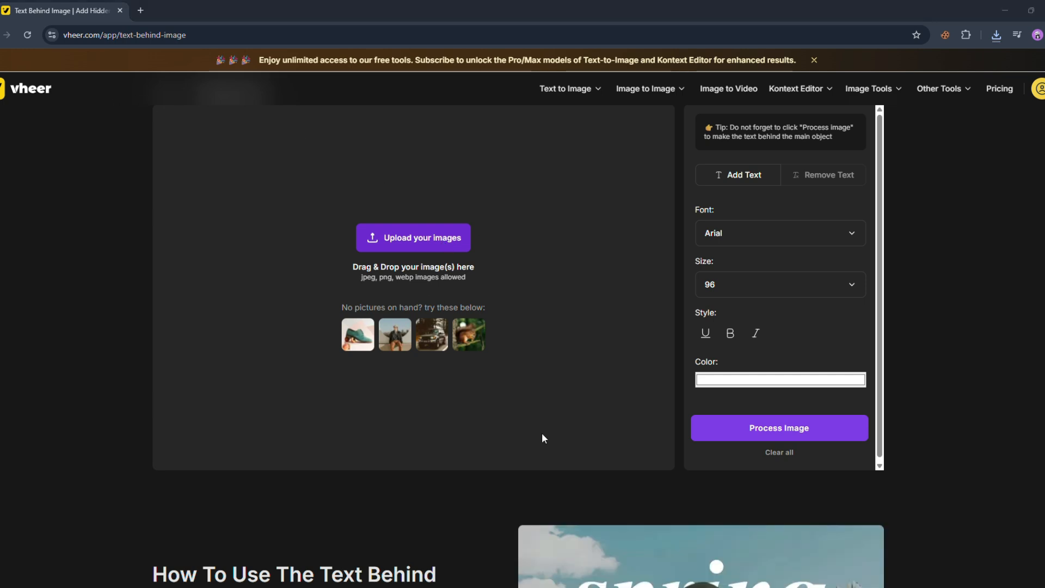
pyautogui.moveTo(543, 438); pyautogui.dragTo(547, 462)
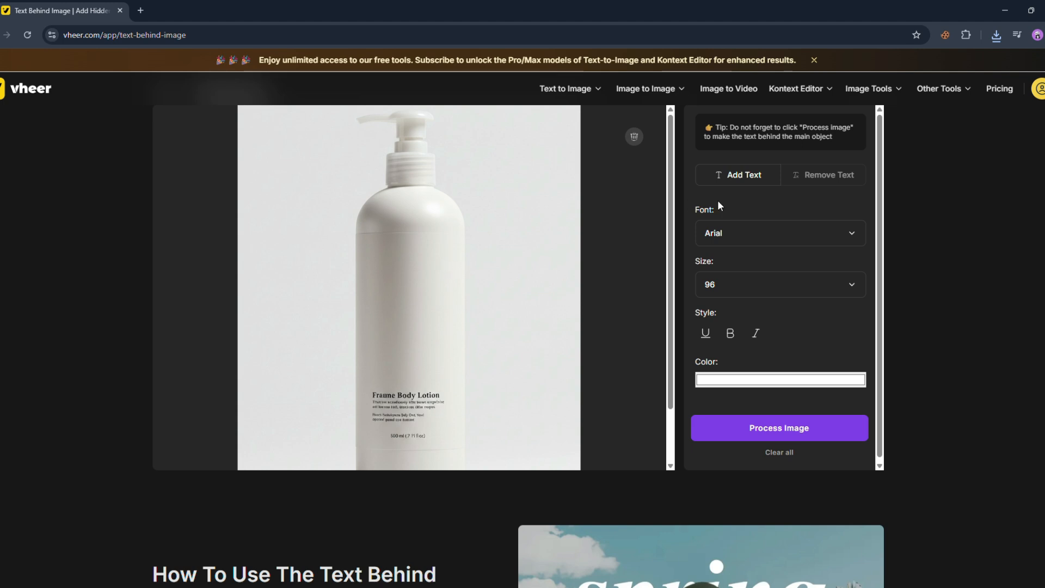
# Add a text layer to the bottle image, move it up across the bottle's upper body, and change its wording to "BODY LOTION"
pyautogui.click(754, 178)
pyautogui.moveTo(434, 311); pyautogui.dragTo(435, 285)
pyautogui.click(778, 206)
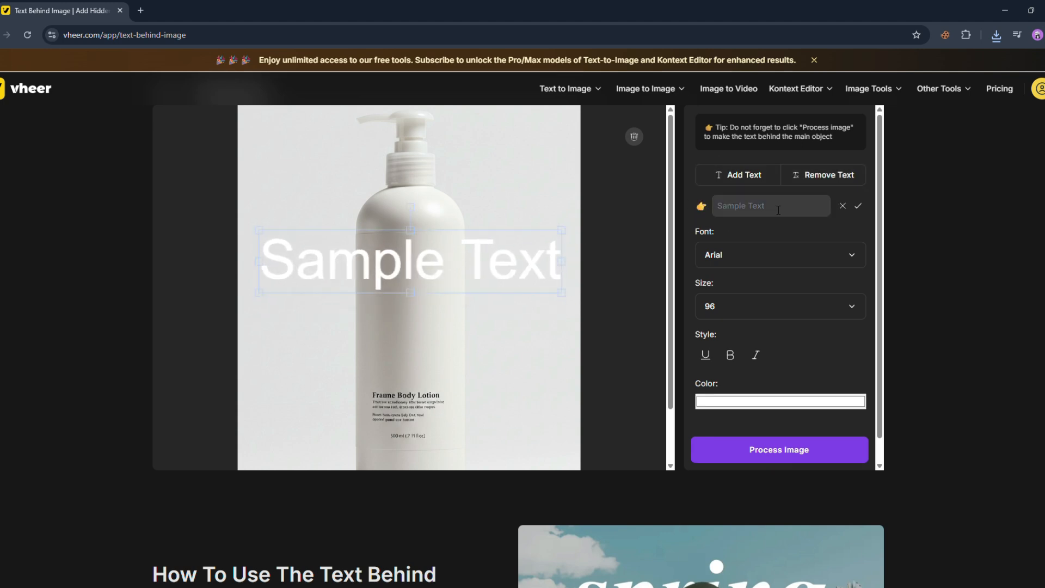
pyautogui.write('BOF')
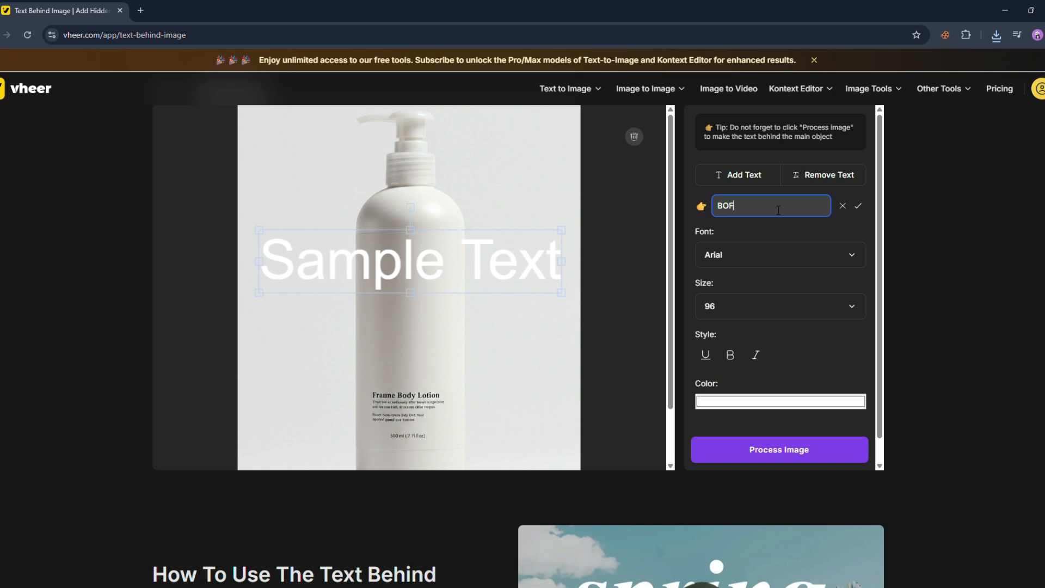
pyautogui.write('Y LOTION')
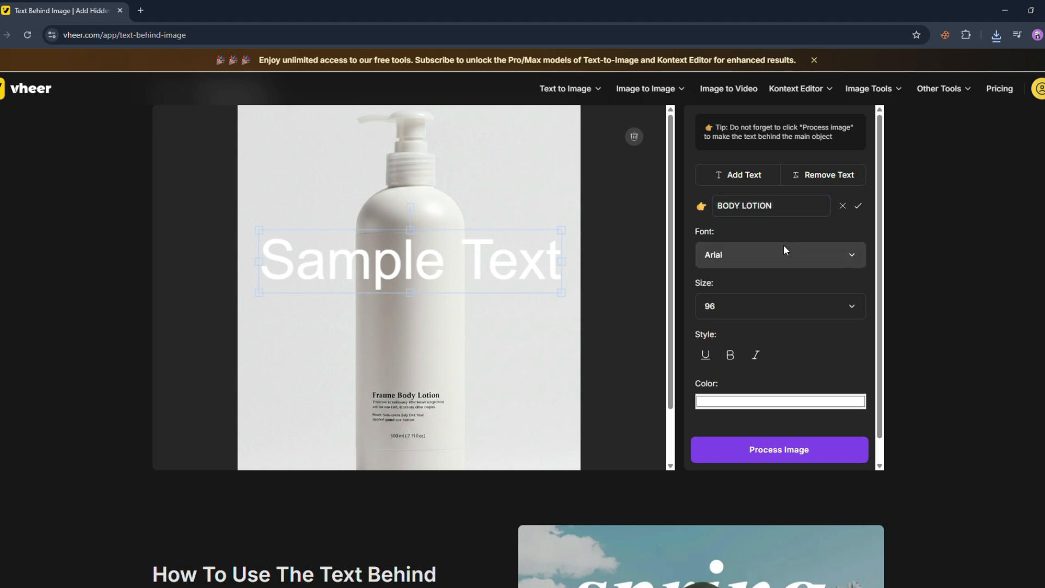
# Set the text font to Overpass and process the image to place the text behind the bottle
pyautogui.click(784, 250)
pyautogui.click(757, 330)
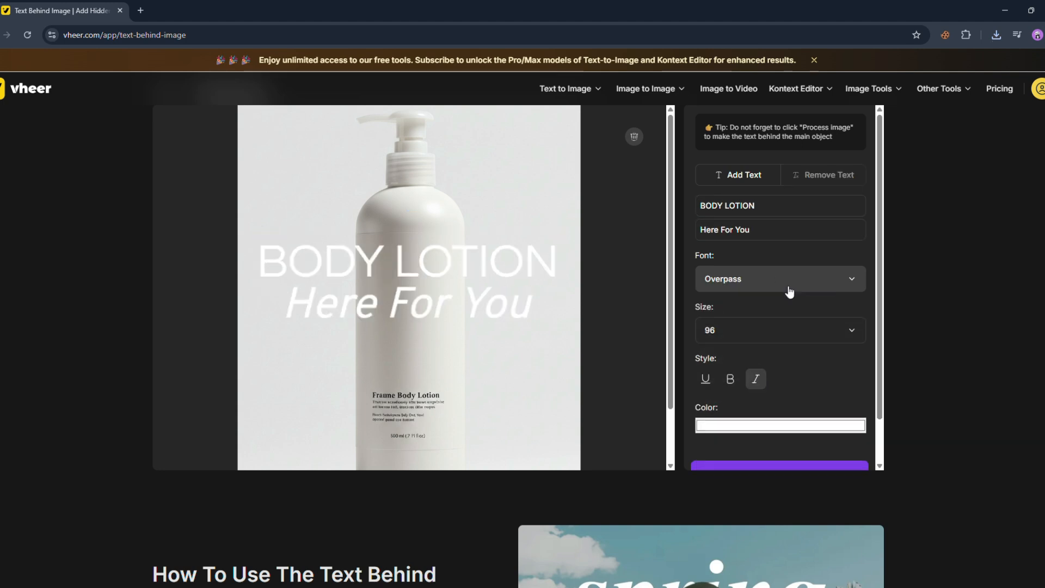
pyautogui.scroll(-1, 783, 283)
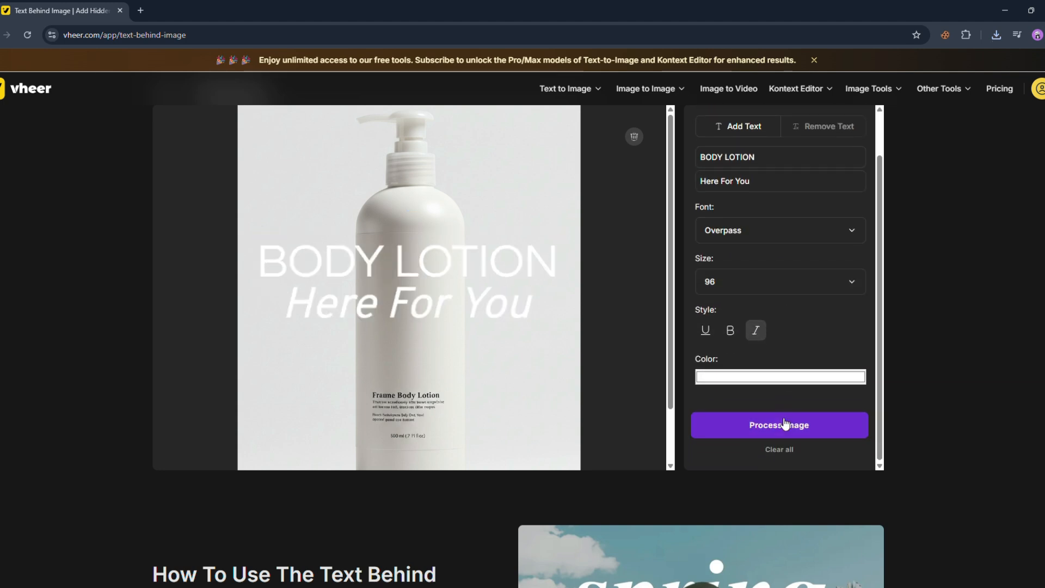
pyautogui.click(784, 424)
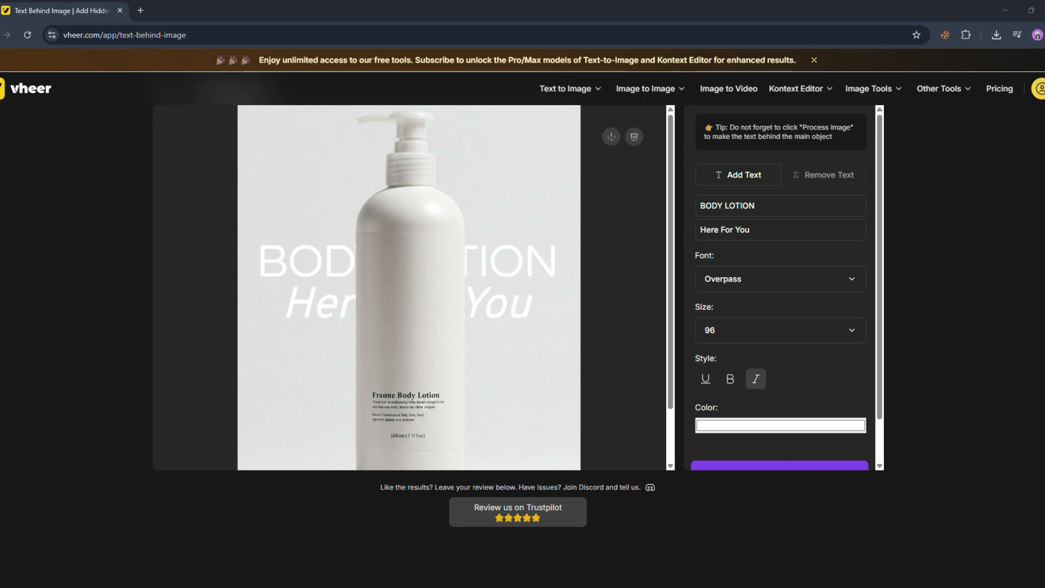
# Return to the Vheer homepage and open the full listing of all tools
pyautogui.click(36, 90)
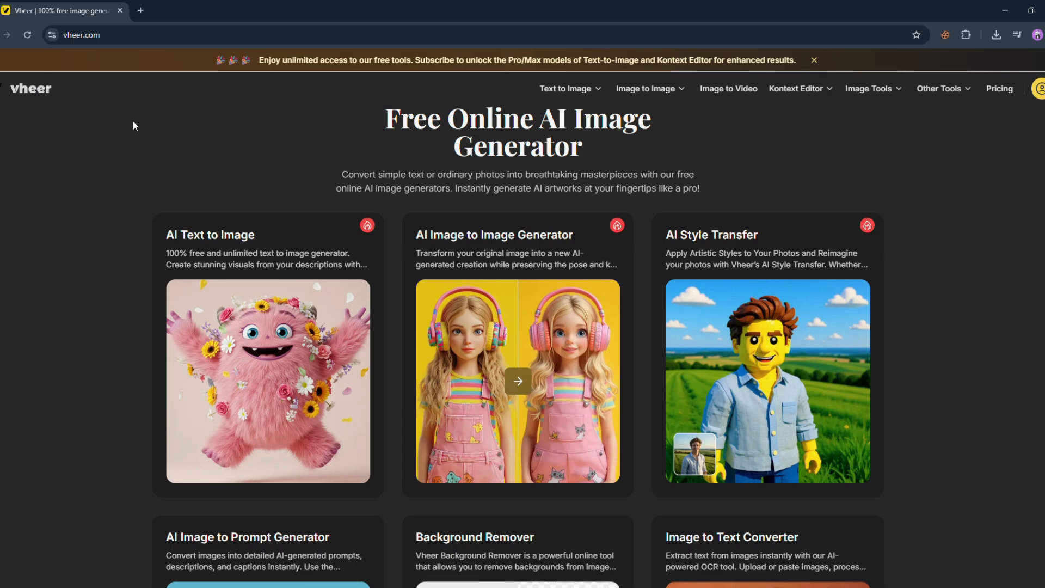
pyautogui.scroll(-10, 134, 126)
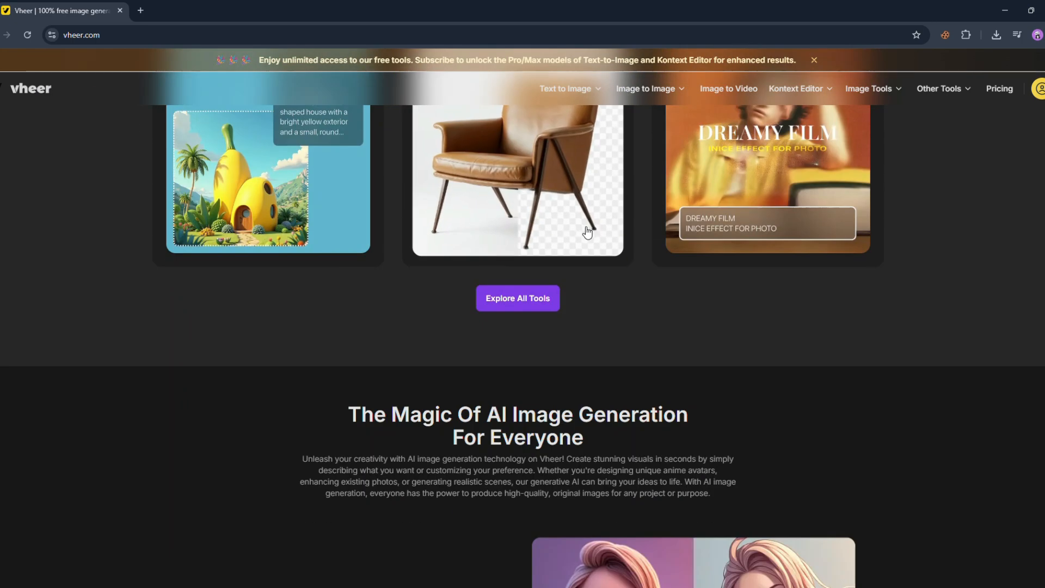
pyautogui.click(554, 298)
# Look through the All Tools catalogue, from the featured tools to the fancy text and emoji tools
pyautogui.scroll(-10, 552, 296)
pyautogui.scroll(-10, 550, 297)
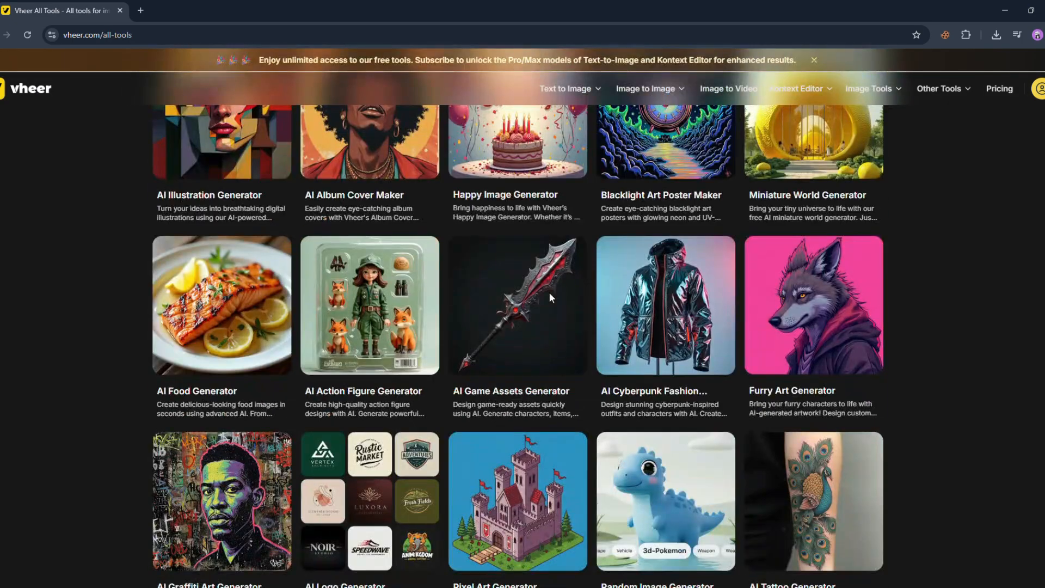
pyautogui.scroll(-20, 554, 297)
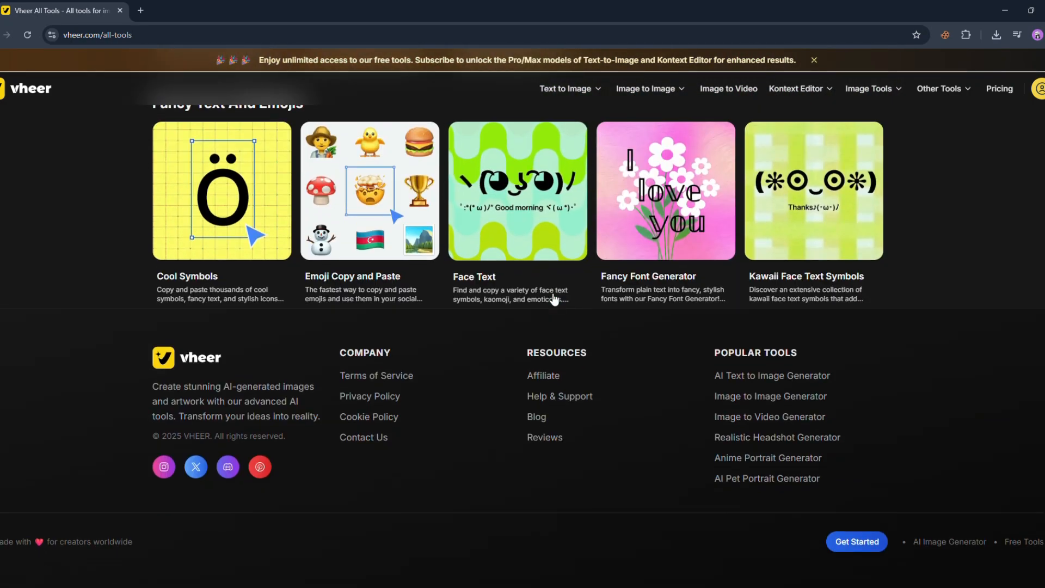
pyautogui.scroll(20, 554, 298)
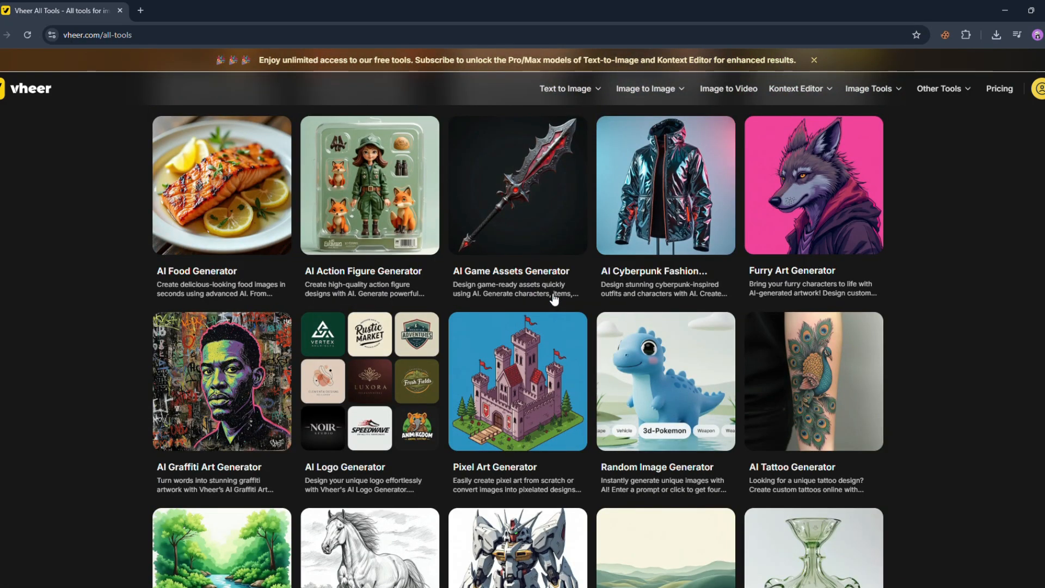
pyautogui.scroll(15, 554, 298)
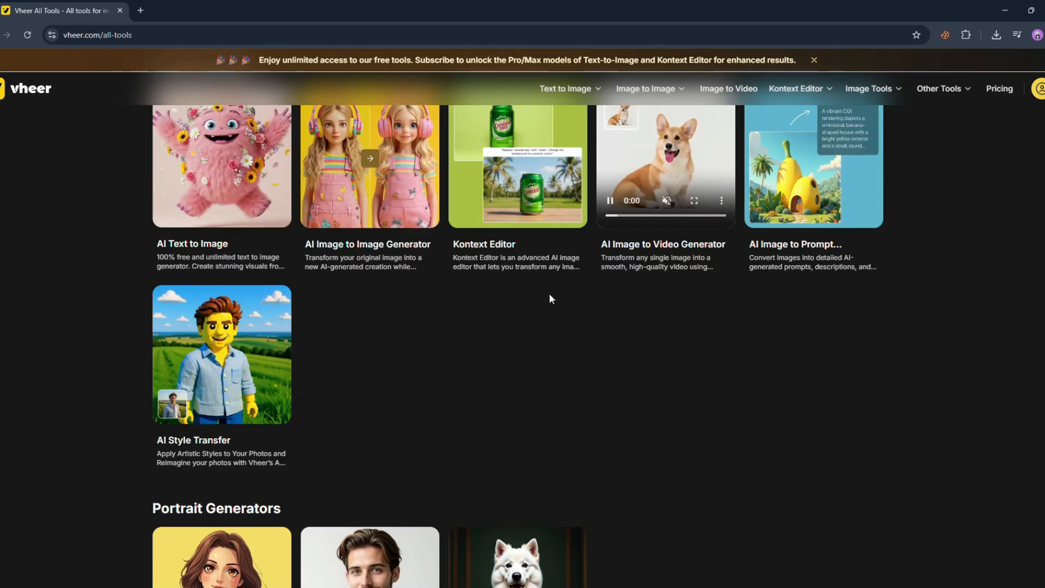
pyautogui.scroll(2, 551, 298)
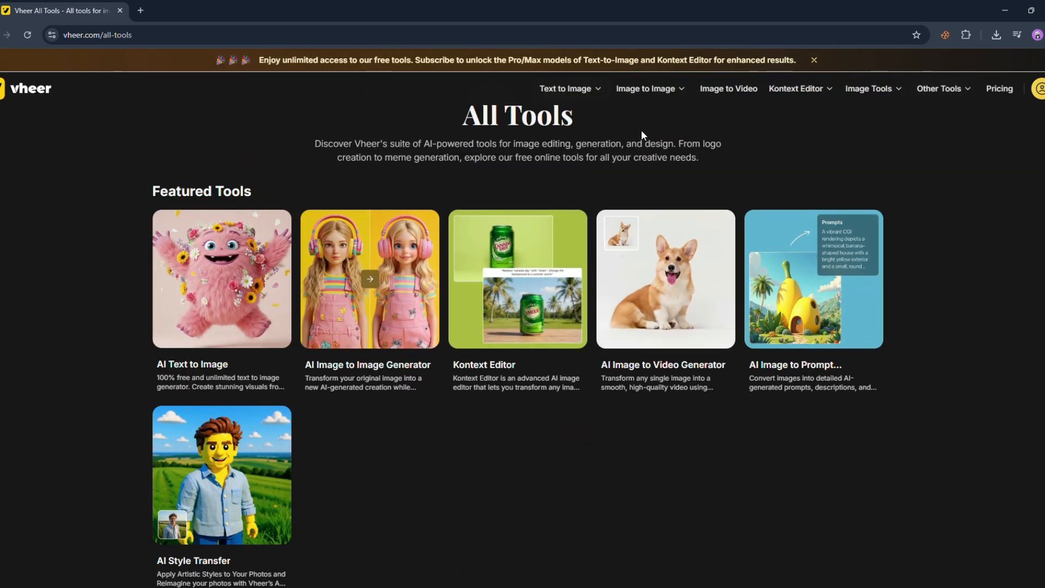
pyautogui.scroll(-20, 641, 130)
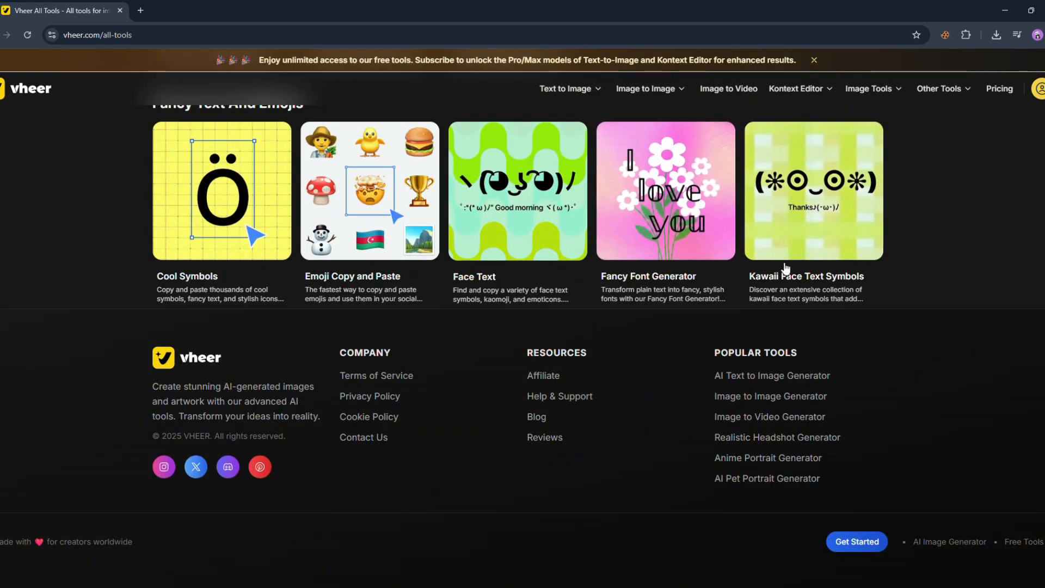
pyautogui.scroll(15, 785, 268)
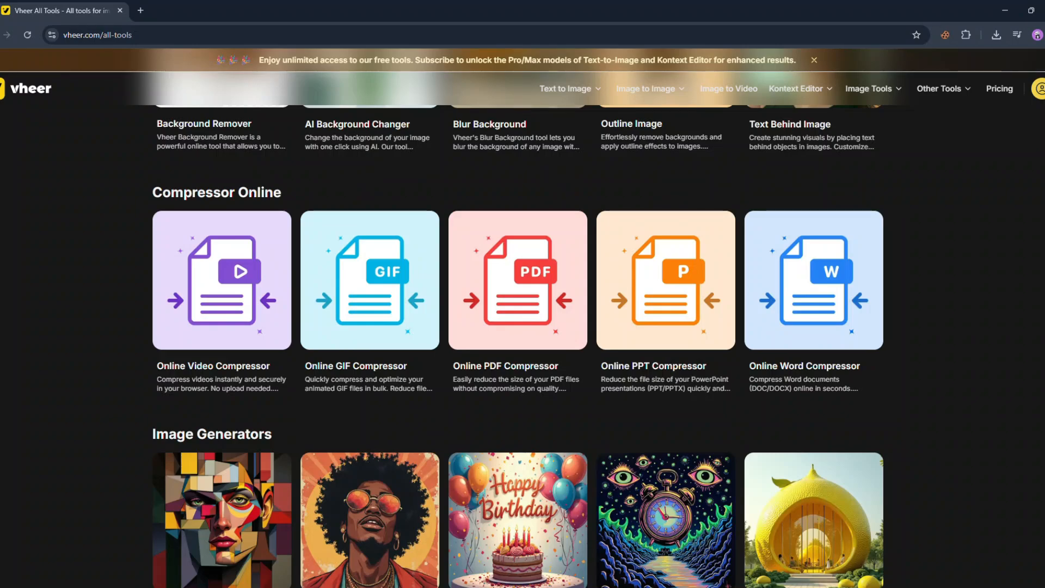
# Go back to the Vheer homepage and show the Anime & Manga examples in its showcase of AI-generated images
pyautogui.click(51, 97)
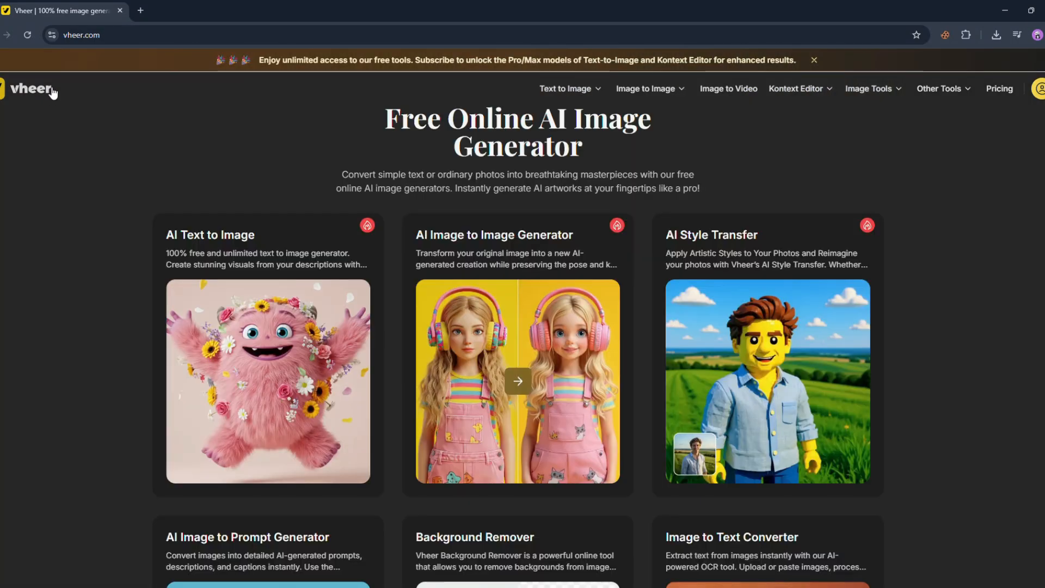
pyautogui.scroll(-15, 472, 289)
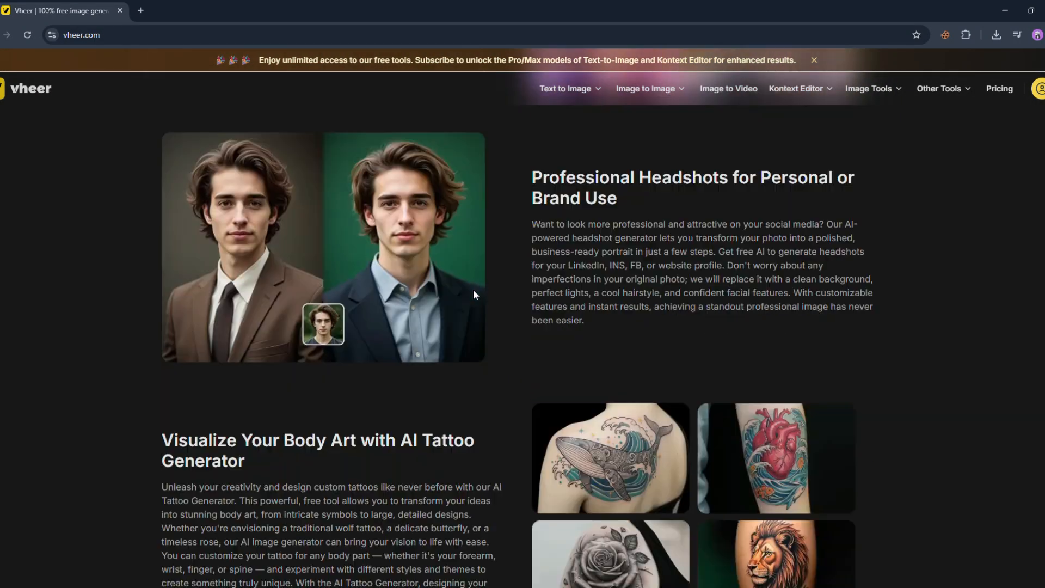
pyautogui.scroll(10, 472, 289)
pyautogui.scroll(-5, 473, 289)
pyautogui.click(432, 172)
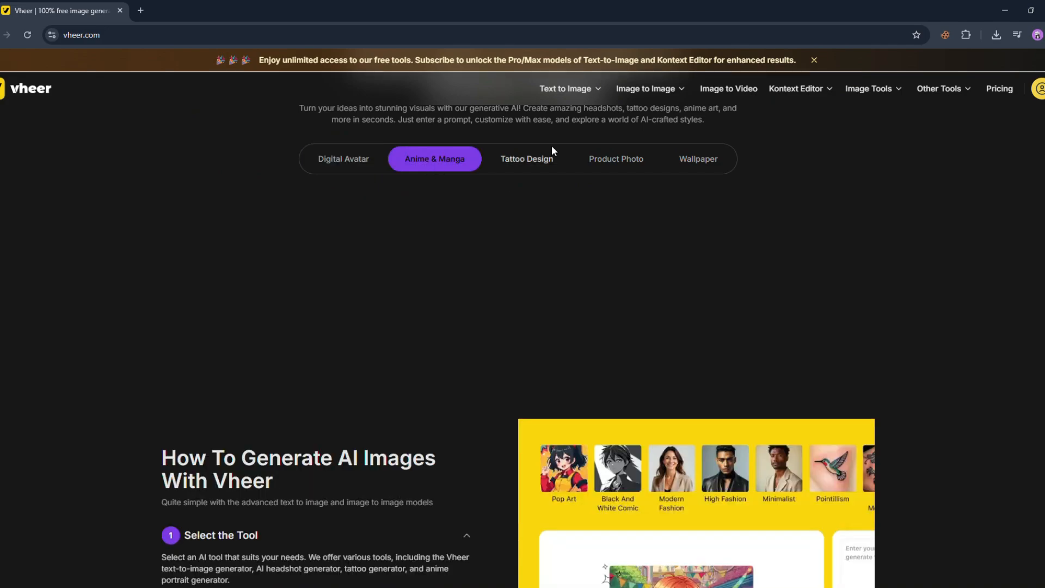